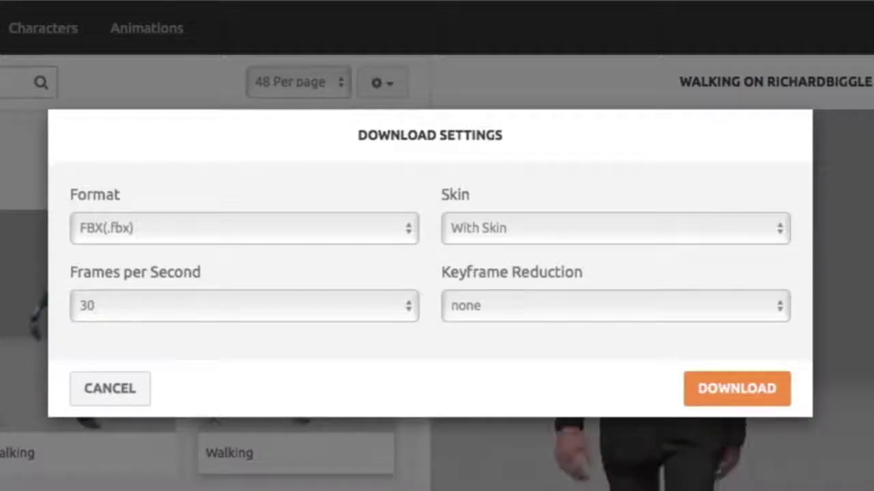
# Download the Walking animation in FBX format without skin, at 60 frames per second.
pyautogui.click(745, 228)
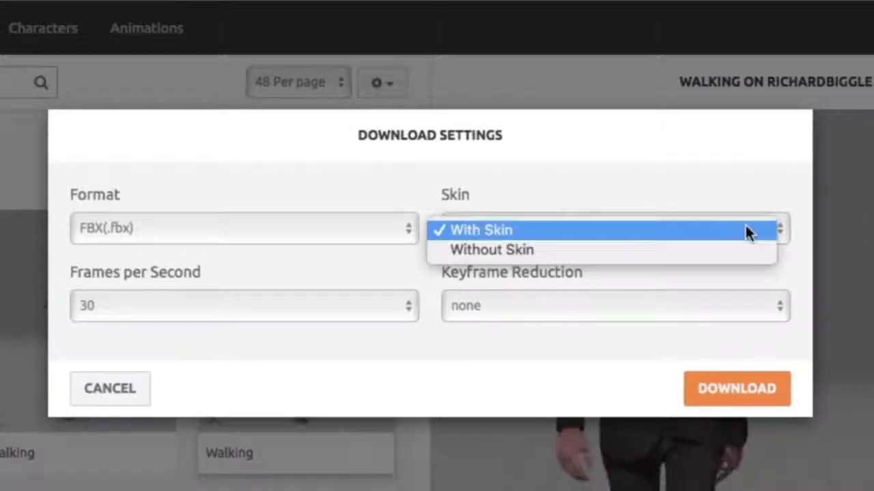
pyautogui.click(724, 249)
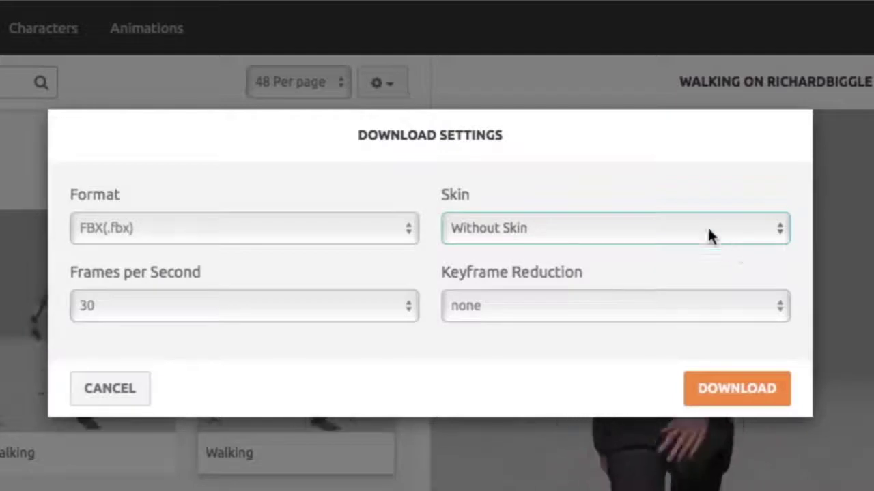
pyautogui.click(365, 307)
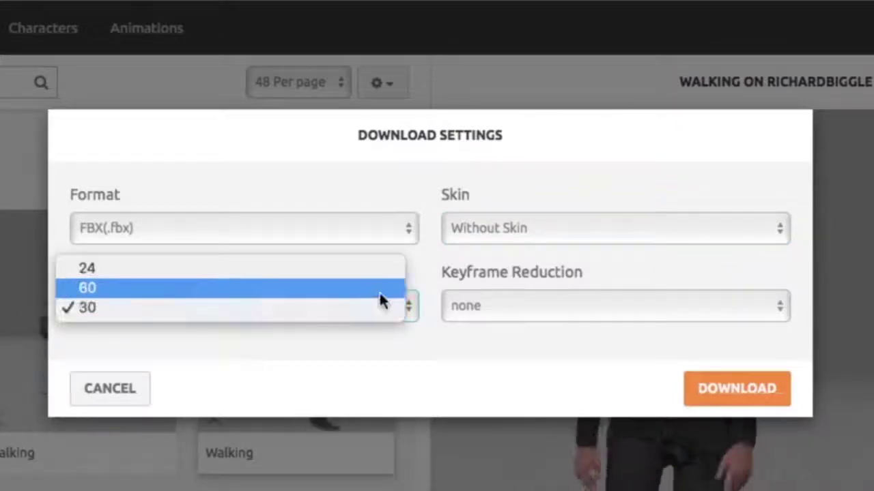
pyautogui.click(379, 292)
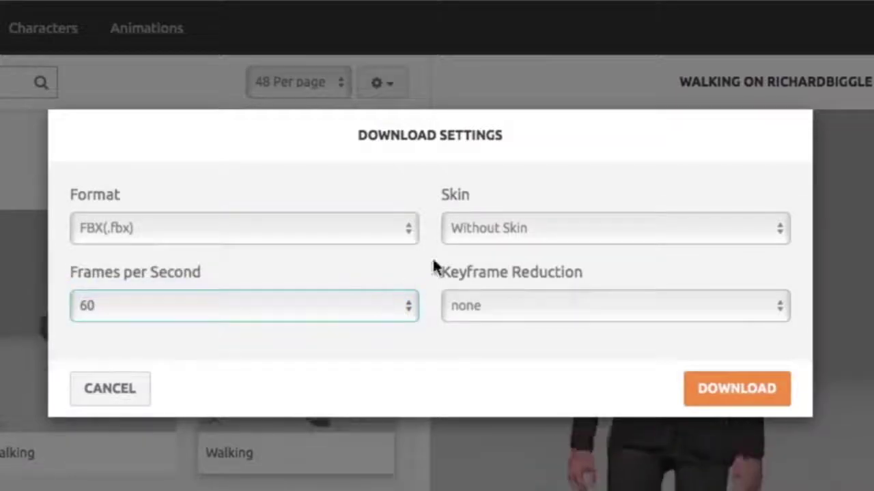
pyautogui.click(408, 230)
pyautogui.click(408, 230)
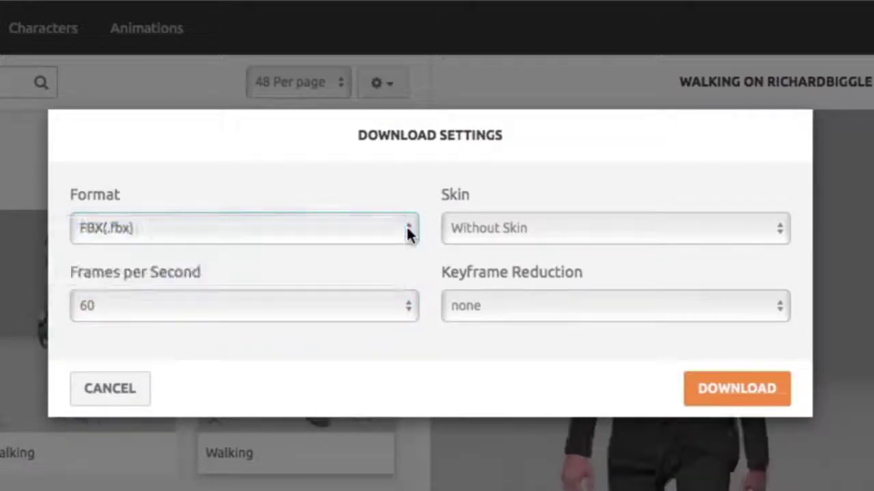
pyautogui.click(708, 404)
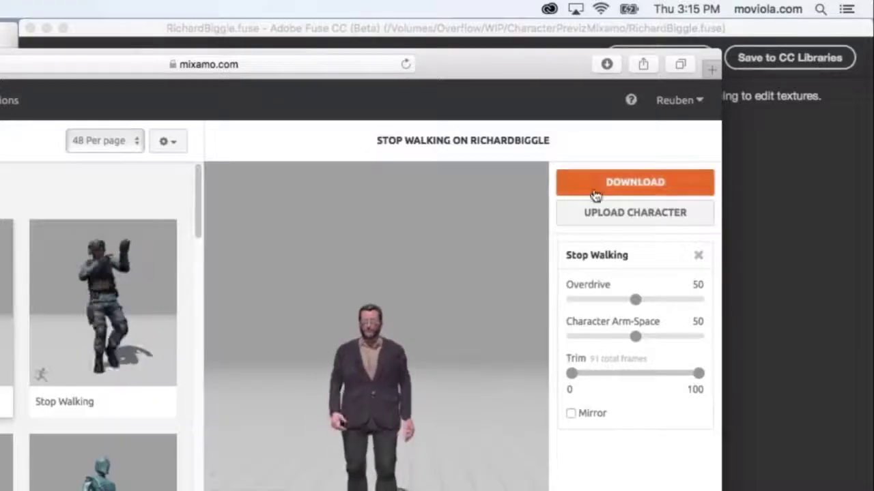
# Download the Stop Walking animation as FBX without skin at 60 frames per second.
pyautogui.click(595, 184)
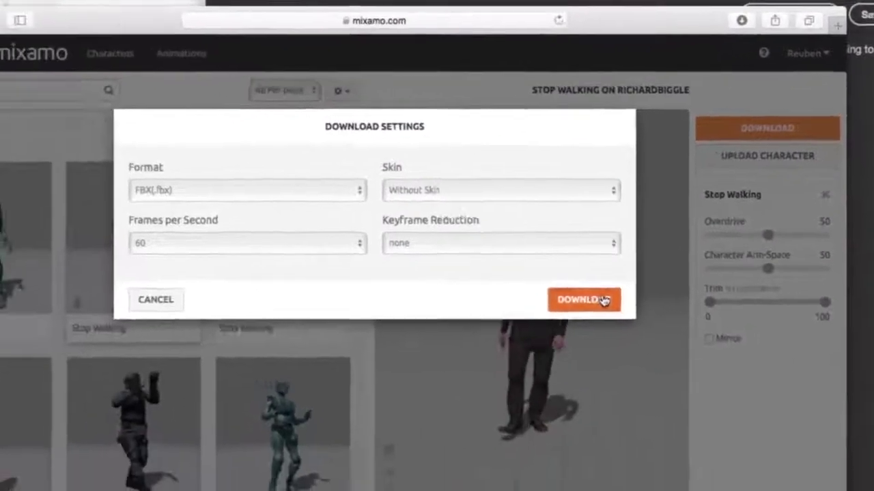
pyautogui.click(604, 301)
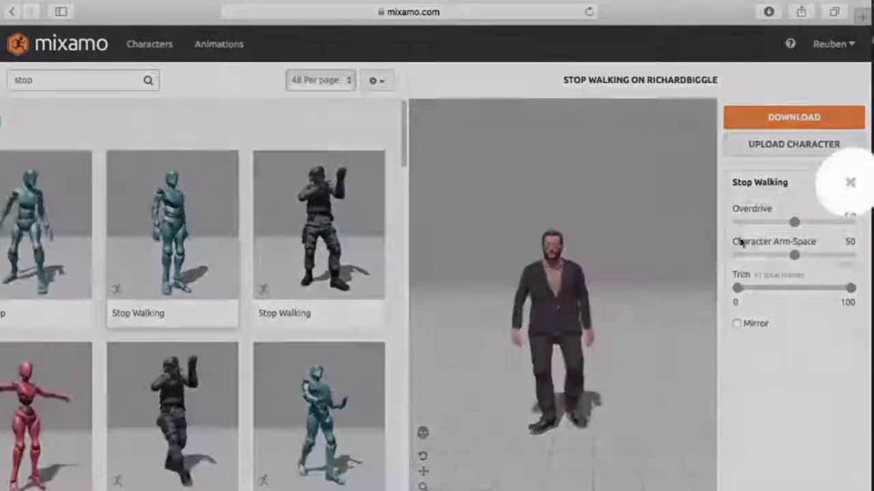
# Remove the Stop Walking animation from the character and download the character alone as FBX in T-pose.
pyautogui.click(849, 183)
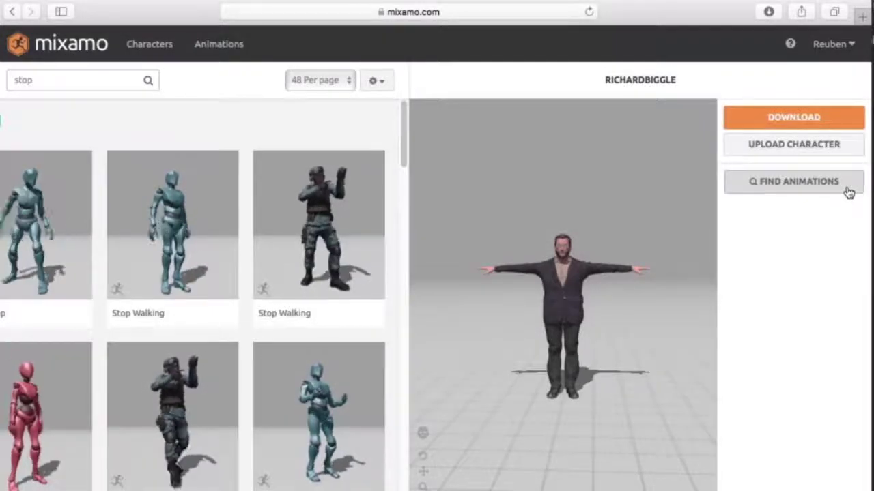
pyautogui.click(821, 130)
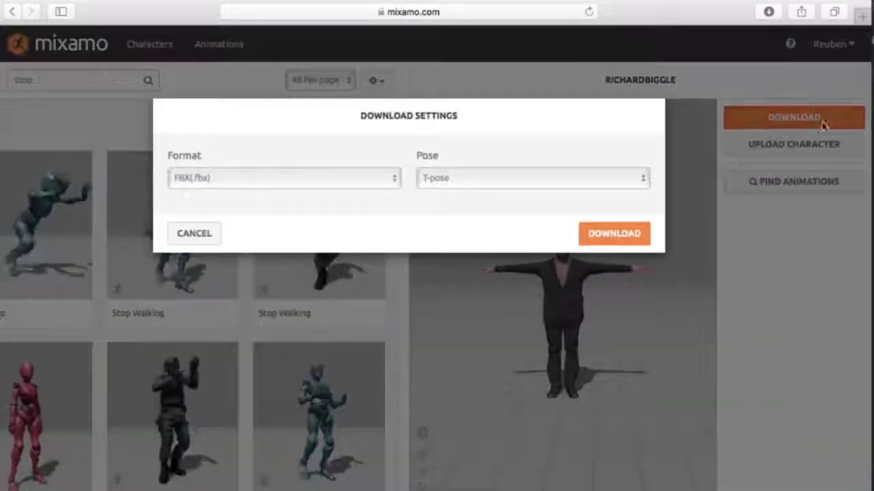
pyautogui.click(387, 181)
pyautogui.click(391, 180)
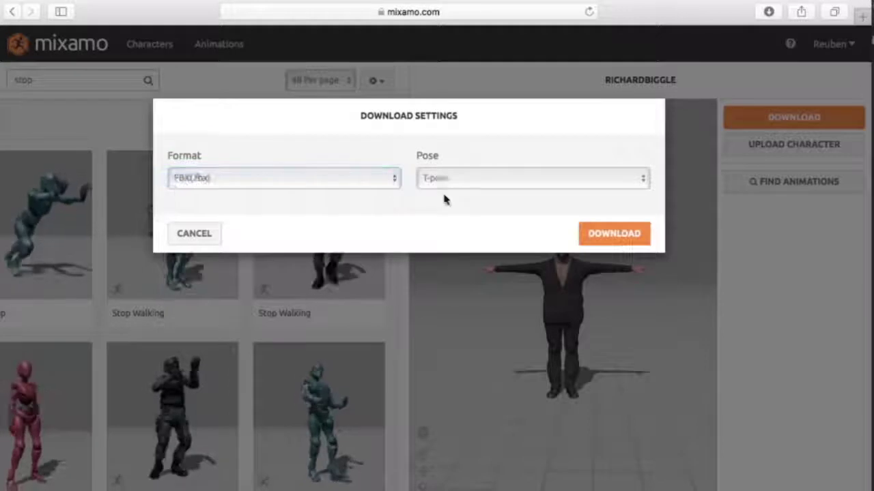
pyautogui.click(496, 183)
pyautogui.click(497, 181)
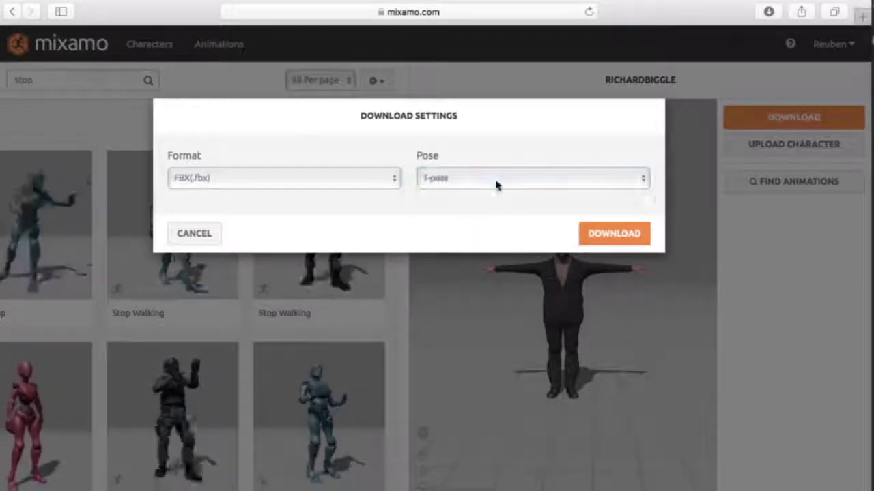
pyautogui.click(600, 236)
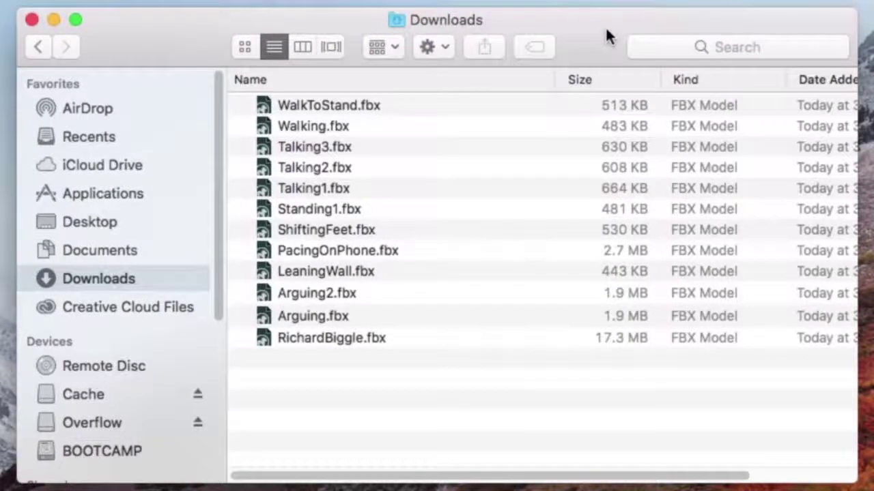
# In Finder's Downloads folder, append _RB to the names of the WalkToStand and Walking FBX files.
pyautogui.click(402, 340)
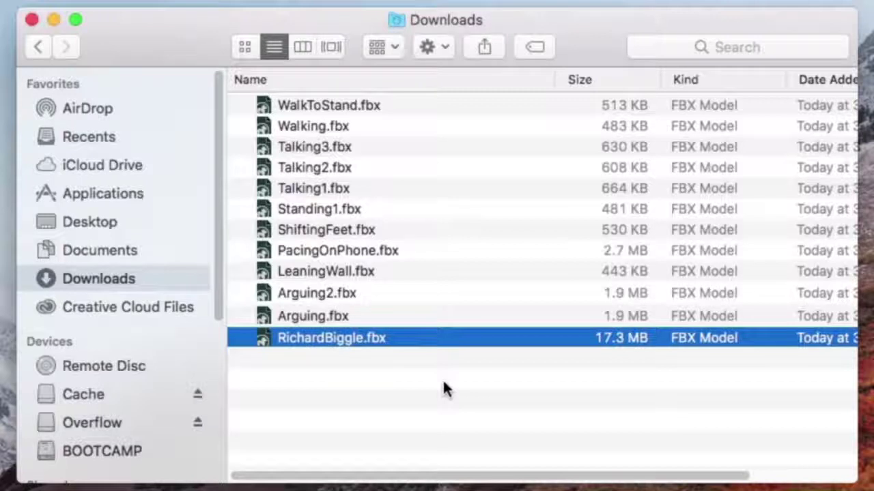
pyautogui.click(354, 104)
pyautogui.press('Return')
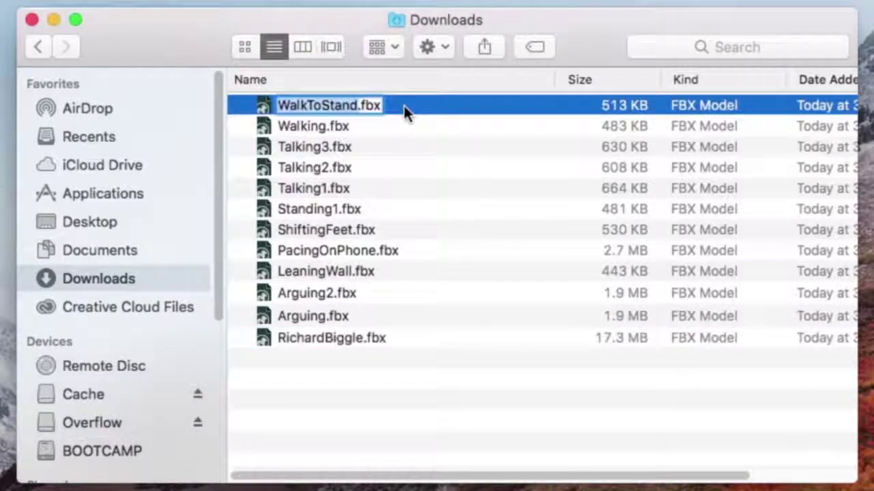
pyautogui.press('Right')
pyautogui.write('_RB')
pyautogui.press('Return')
pyautogui.press('Down')
pyautogui.press('Return')
pyautogui.write('_RB')
pyautogui.press('Return')
pyautogui.press('Down')
pyautogui.press('Return')
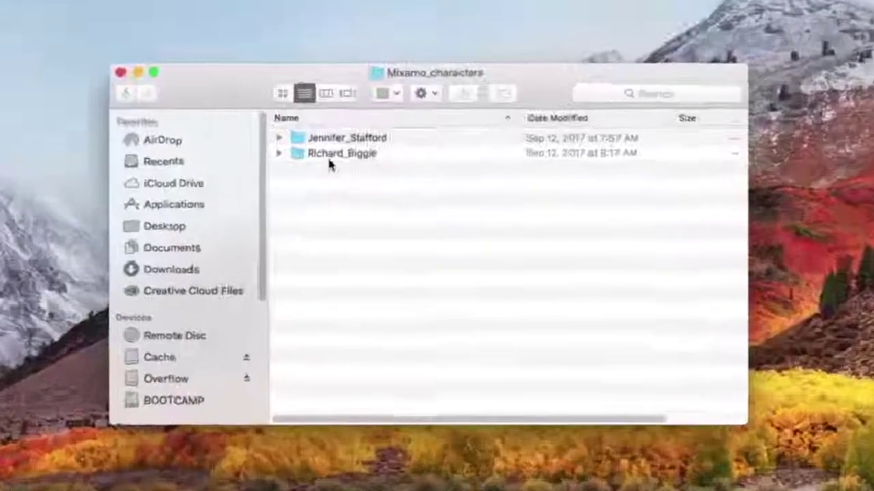
# Examine the FBX files inside each of the two character folders in Mixamo_characters.
pyautogui.doubleClick(298, 154)
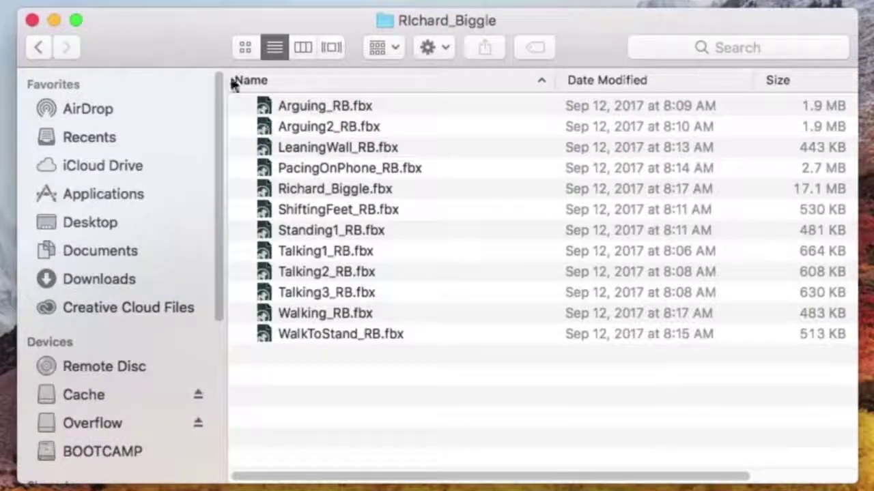
pyautogui.click(40, 48)
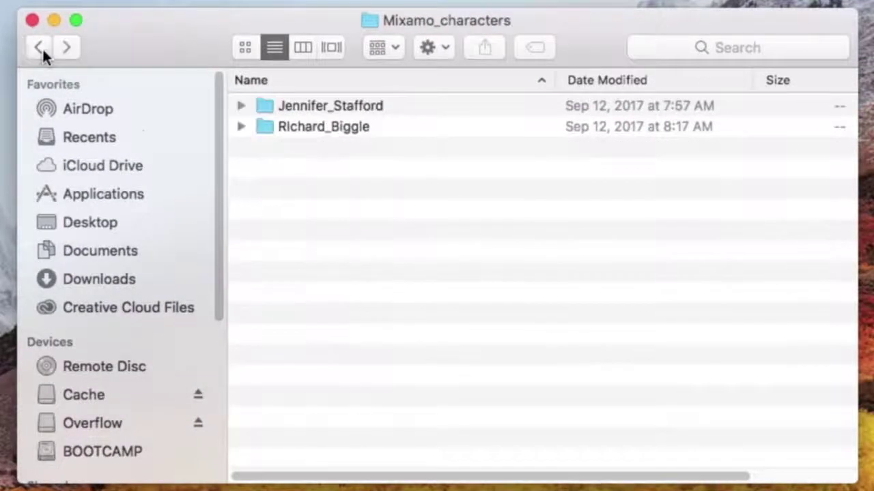
pyautogui.doubleClick(266, 107)
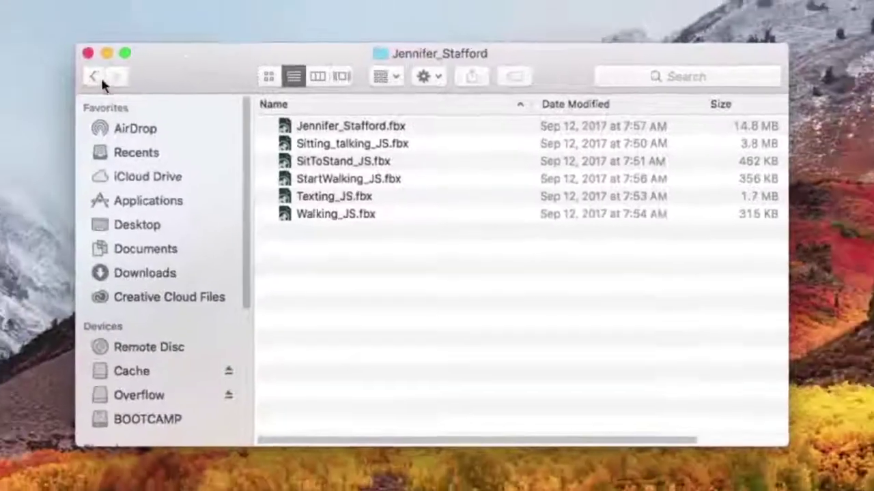
pyautogui.click(39, 48)
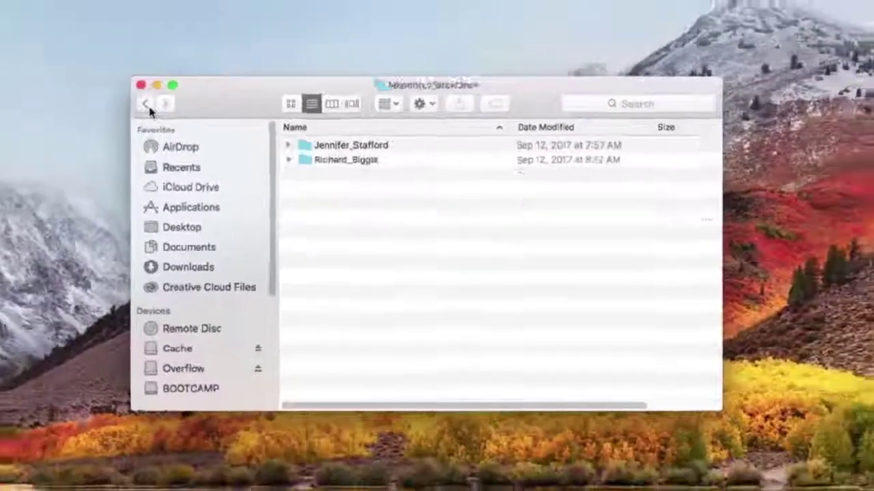